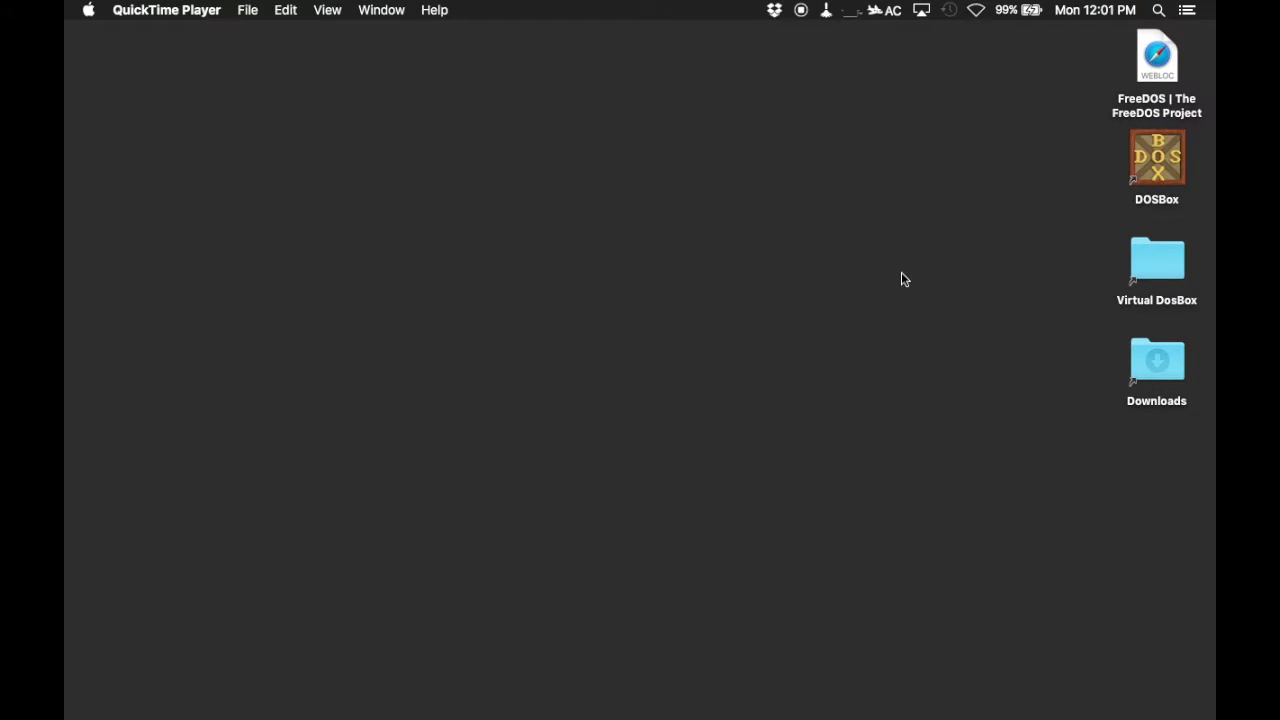
Step: Open the Virtual DosBox folder and review the mount commands in C's DOSBOX.BAT in BBEdit, closing the file again
left_click(1153, 266)
double_click(1153, 266)
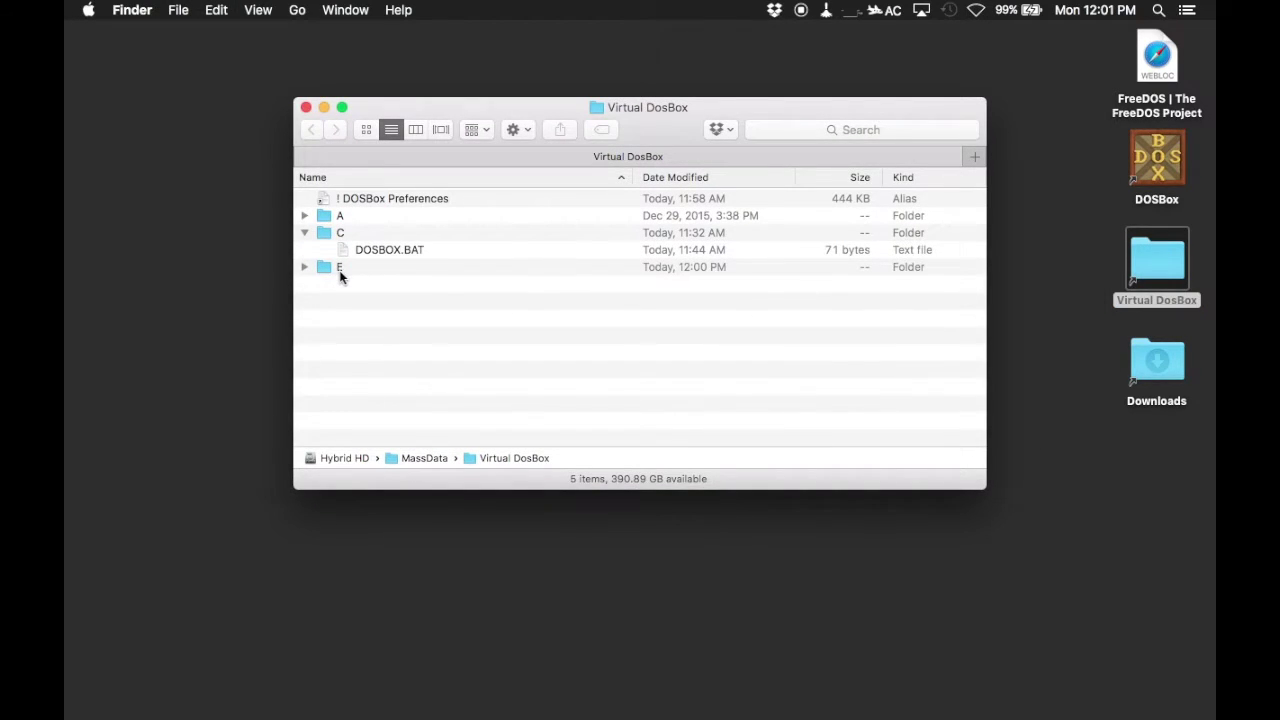
left_click(387, 250)
right_click(386, 250)
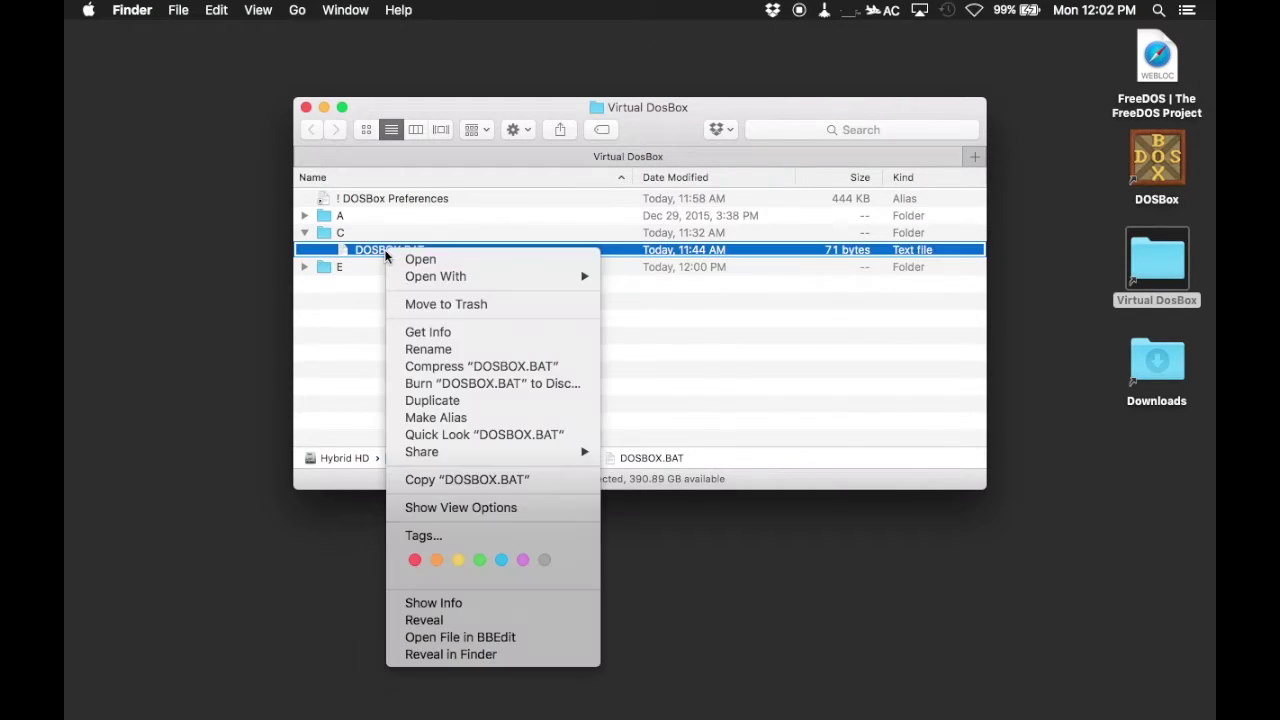
left_click(484, 638)
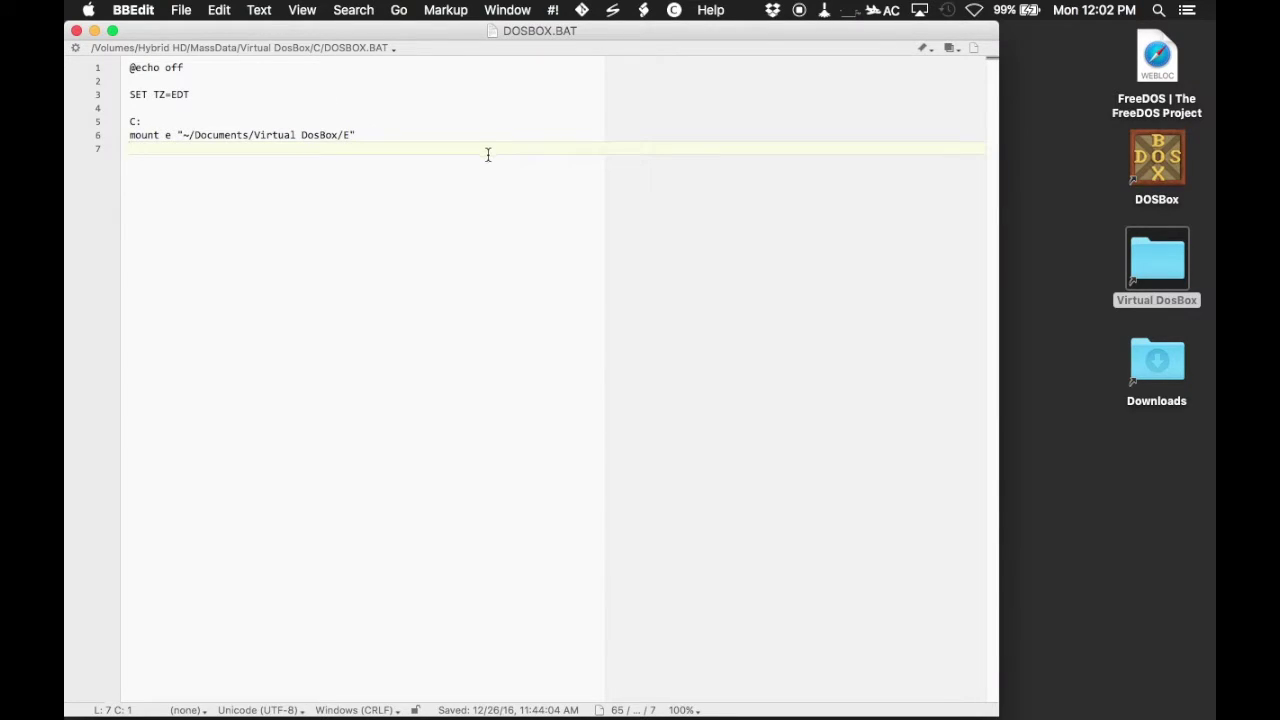
left_click(76, 31)
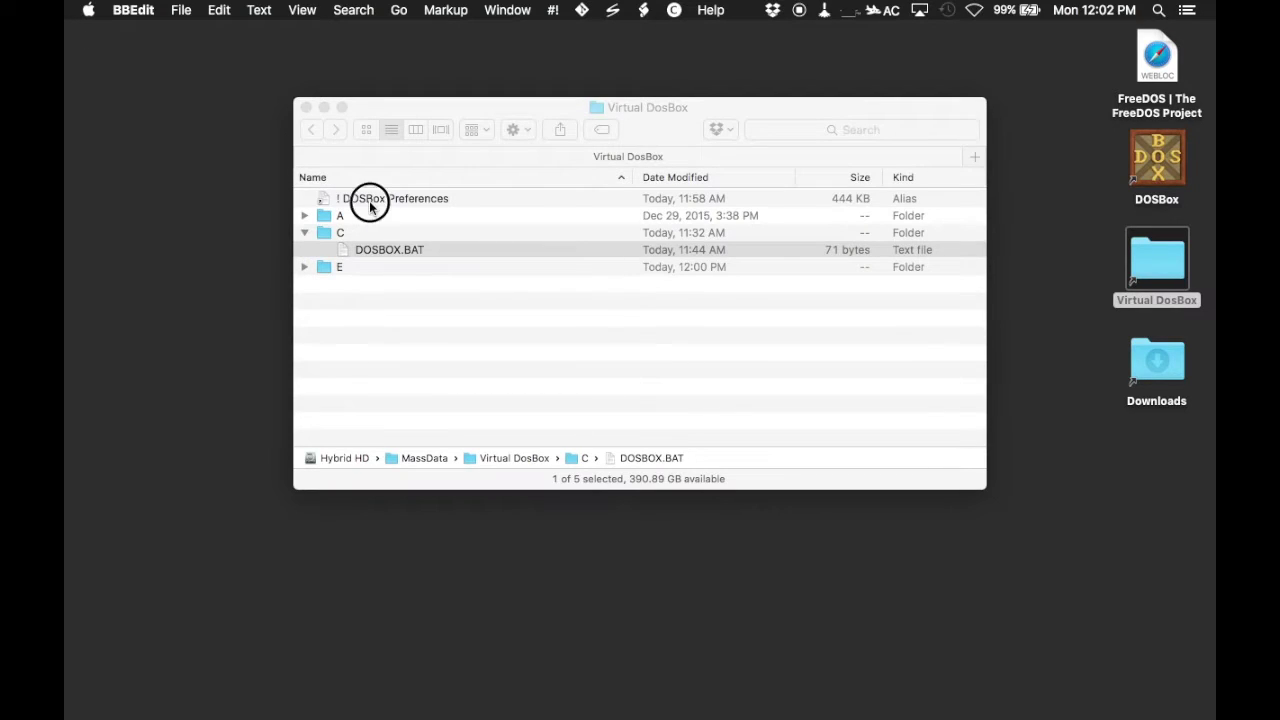
Step: Review the autoexec section of the DOSBox Preferences file in BBEdit, closing the file again
left_click(369, 200)
right_click(369, 196)
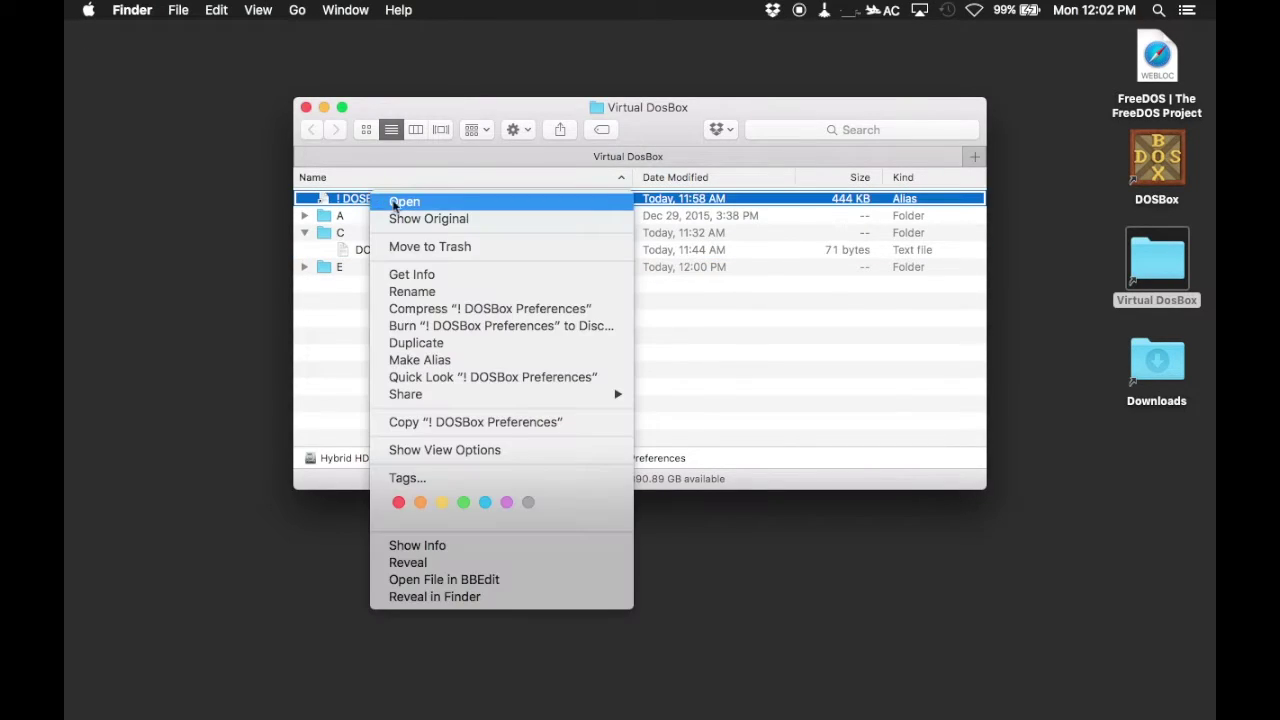
left_click(505, 582)
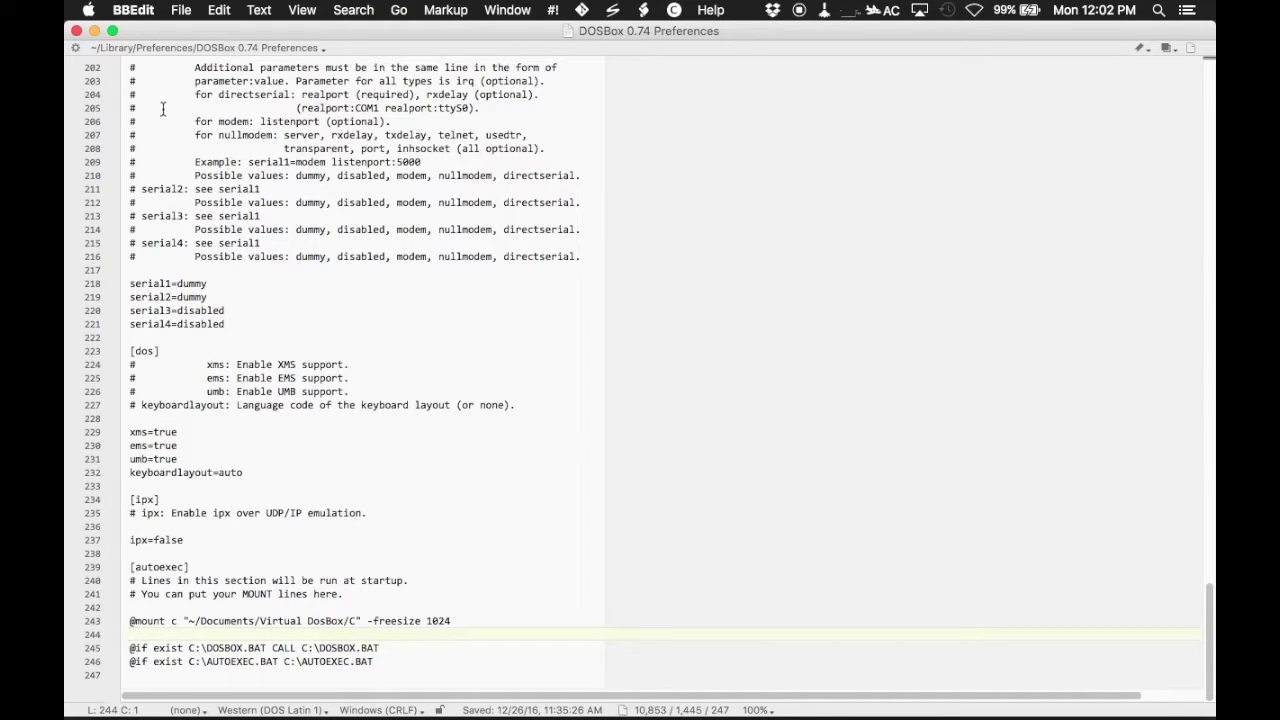
left_click(76, 32)
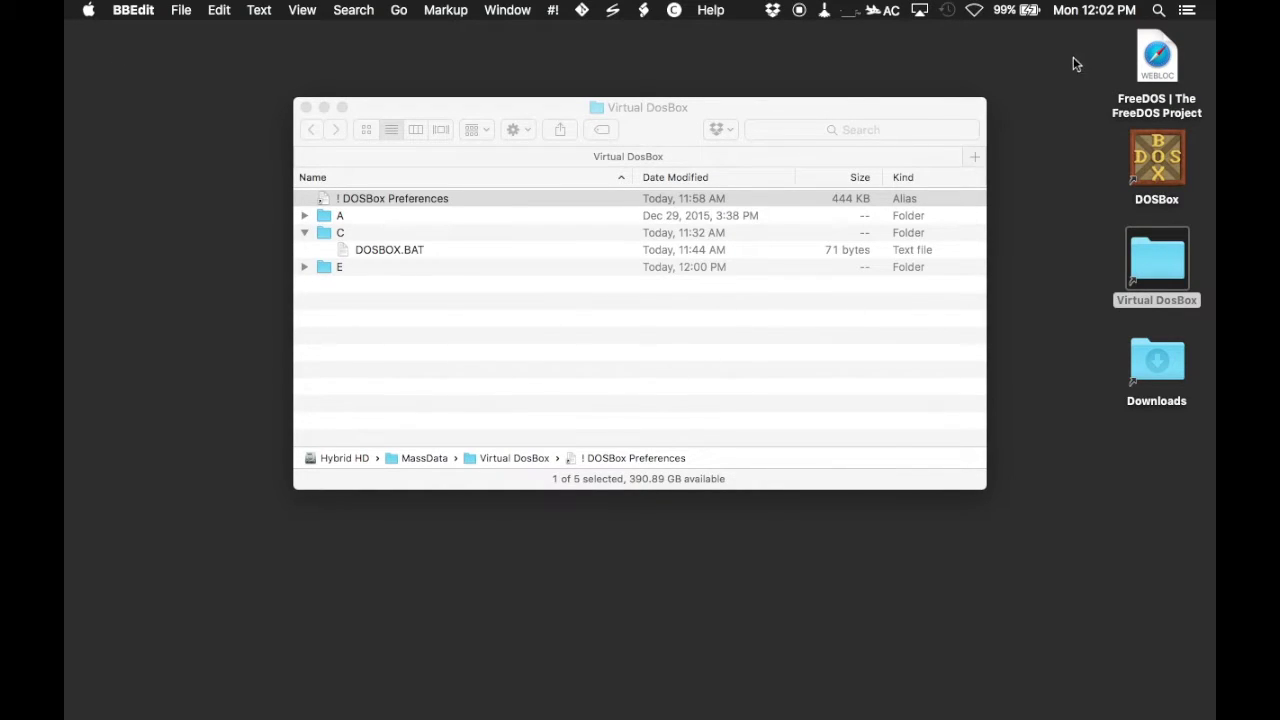
Step: Download the USB "Full" installer from the FreeDOS download page in Safari, then close the browser window
double_click(1151, 58)
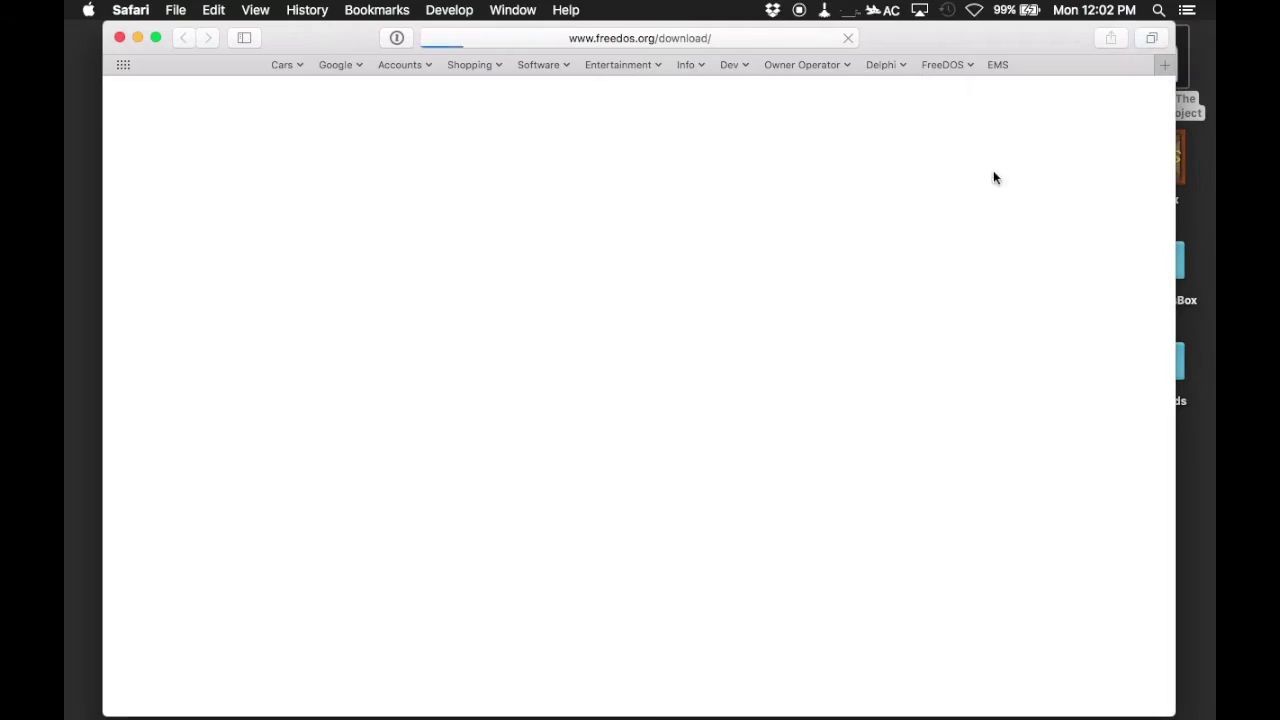
scroll(640, 420, "down", 10)
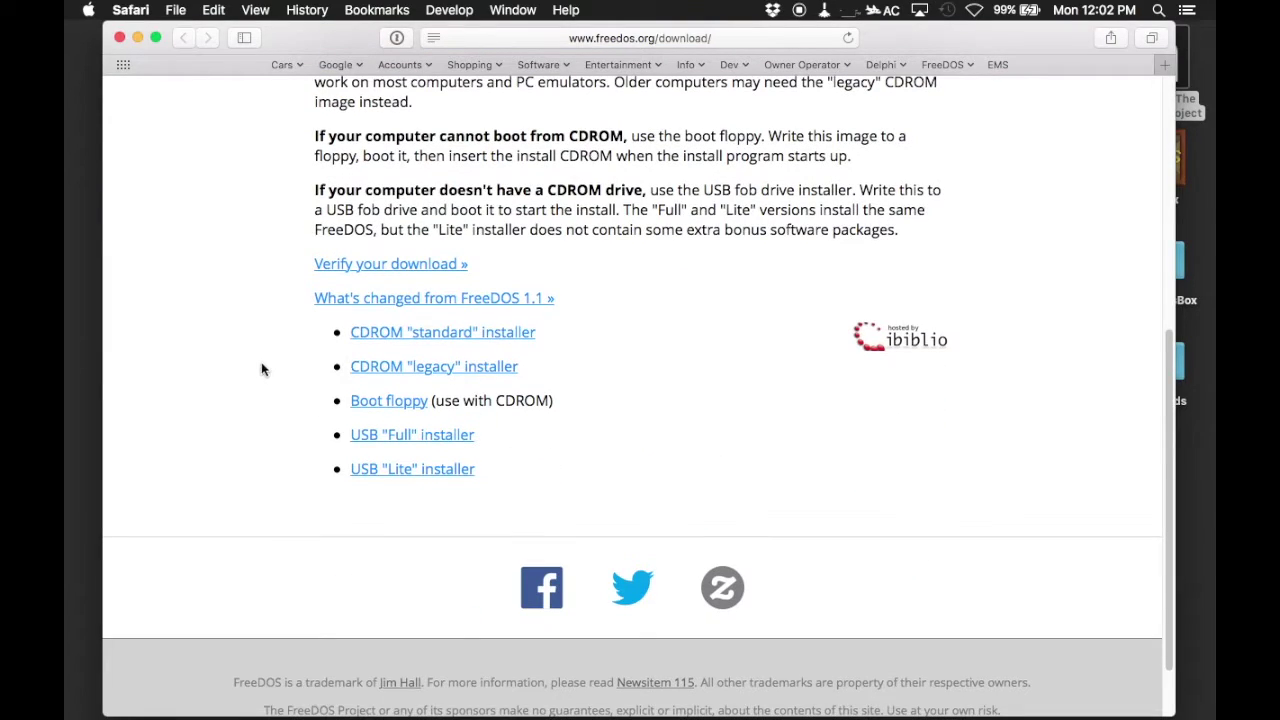
left_click(392, 434)
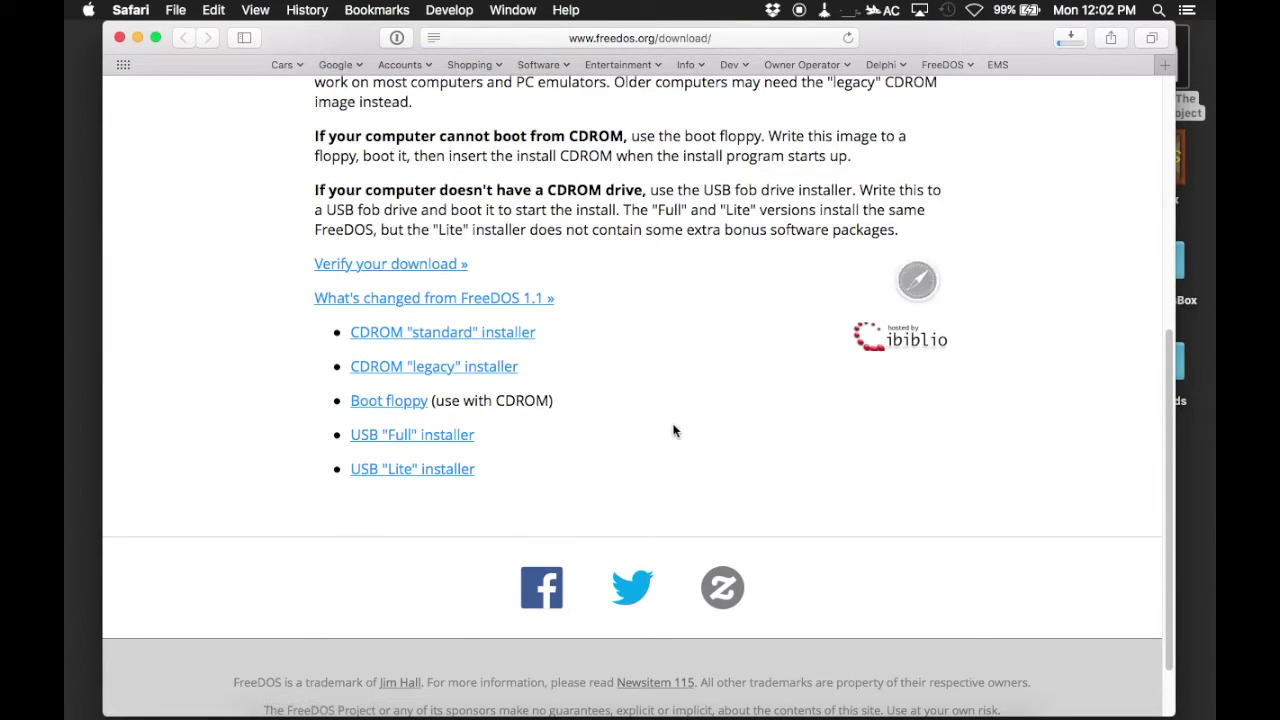
left_click(1066, 38)
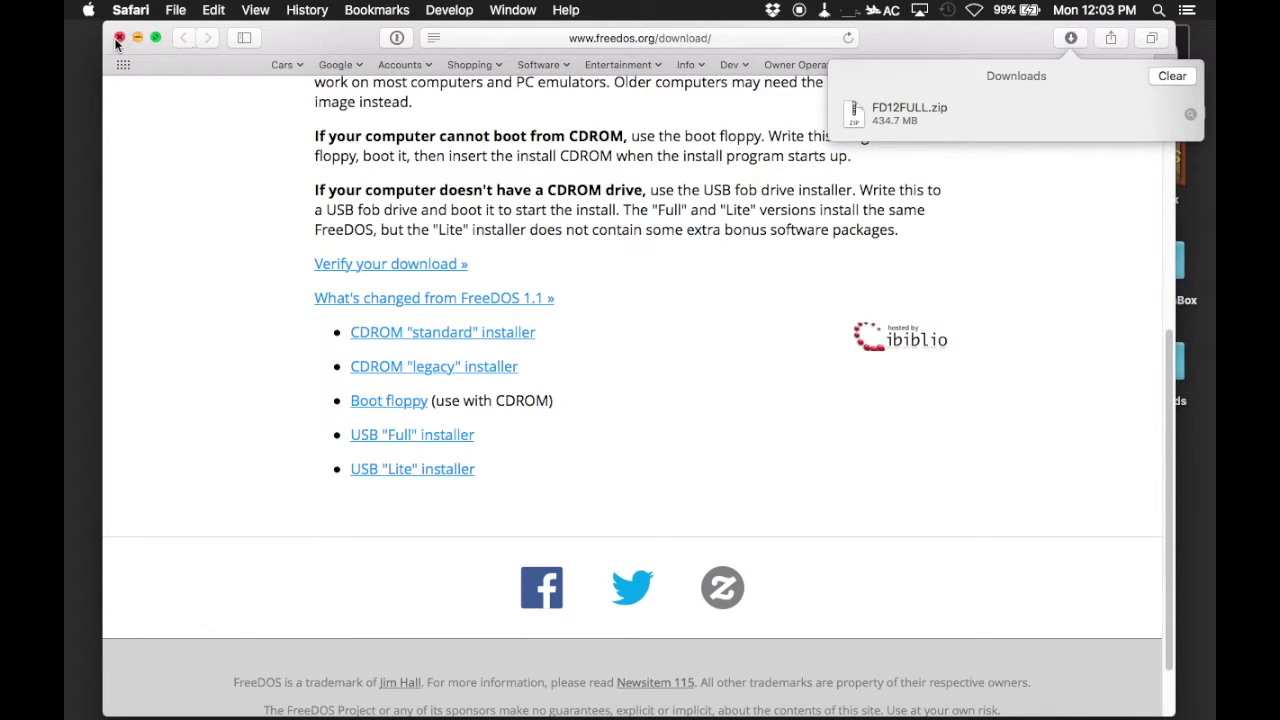
left_click(119, 37)
Step: Extract FD12FULL.zip in the Downloads folder and expand the resulting FD12FULL folder
double_click(1135, 352)
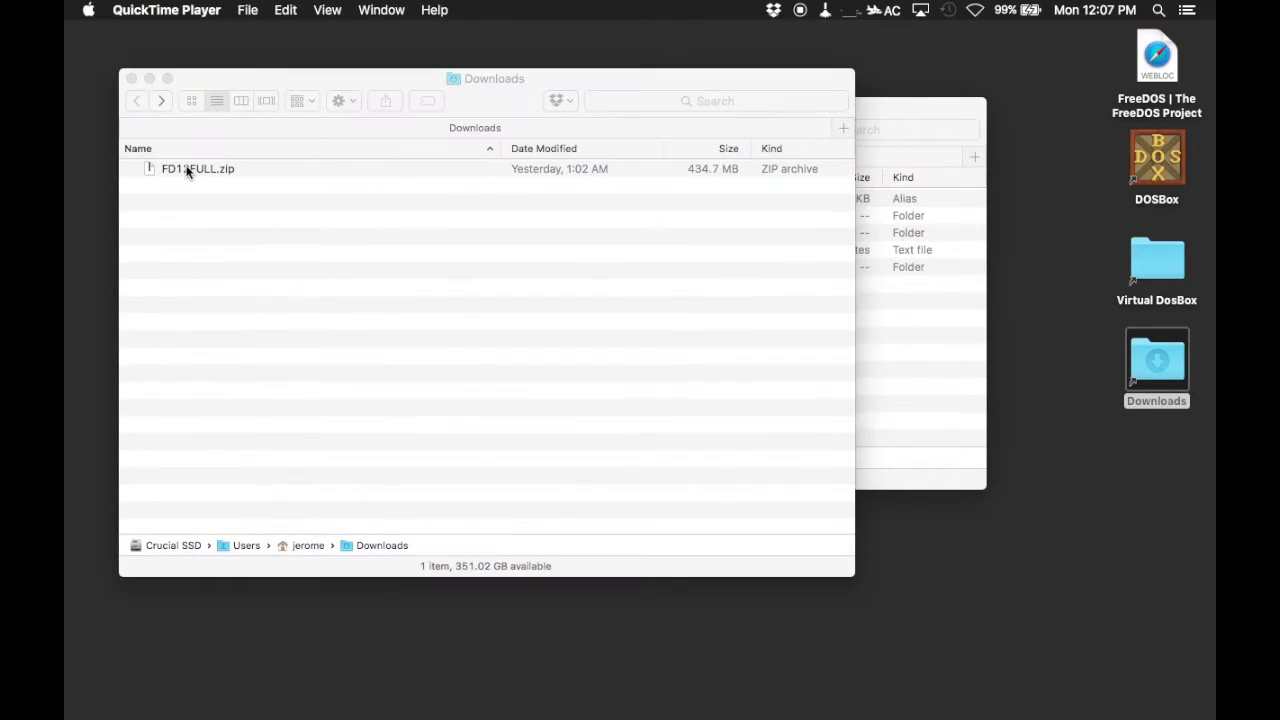
double_click(186, 170)
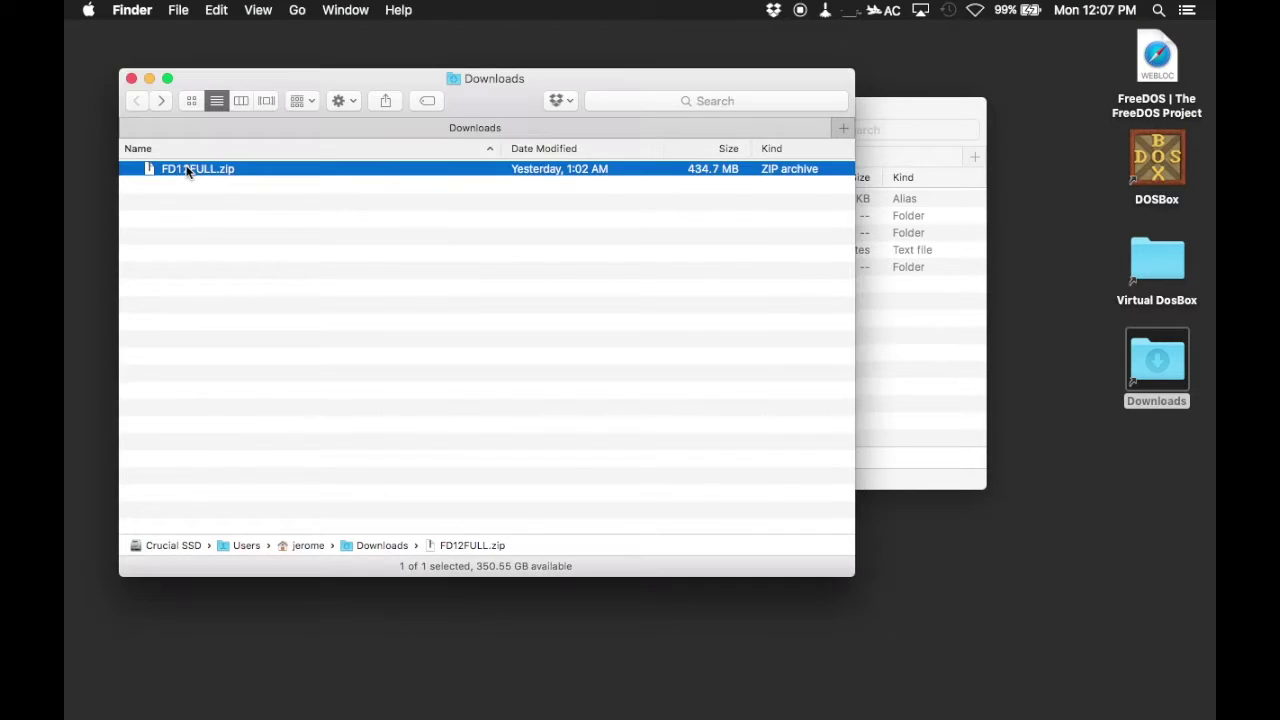
left_click(131, 170)
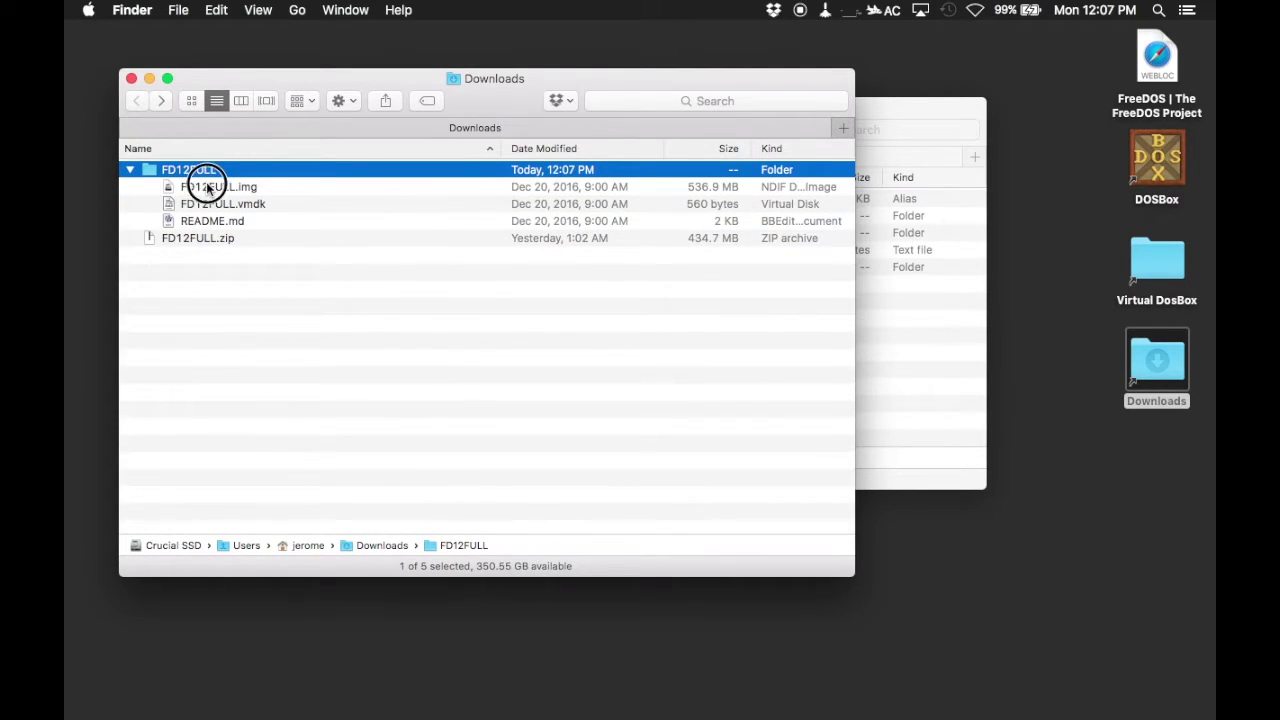
Step: Mount the FD12FULL.img disk image and open its FD-SETUP volume from the /Volumes folder
left_click(206, 184)
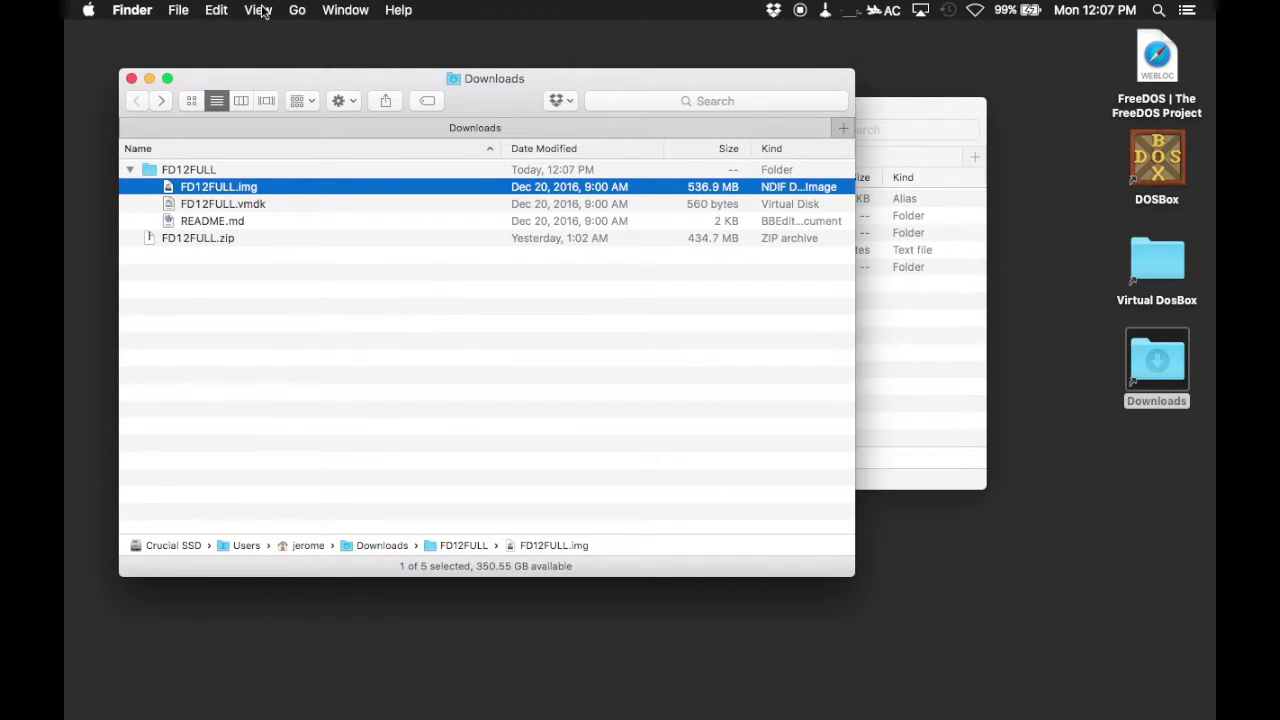
left_click(297, 10)
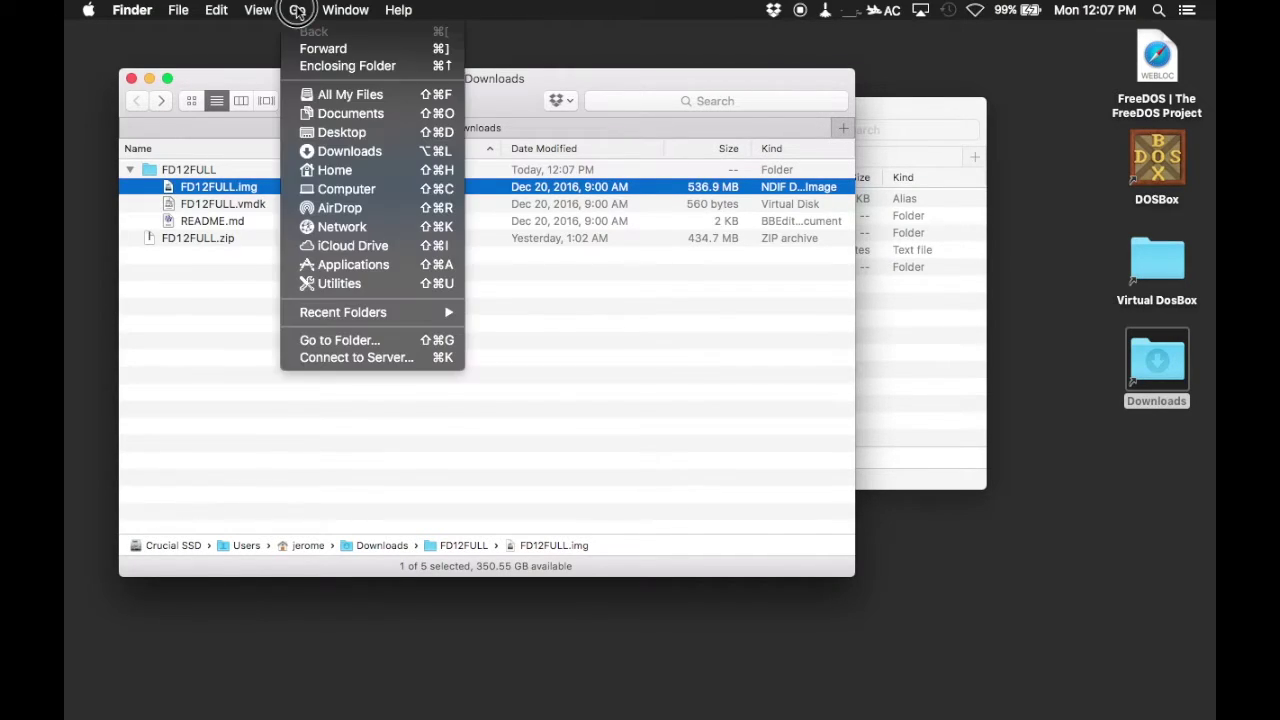
left_click(367, 345)
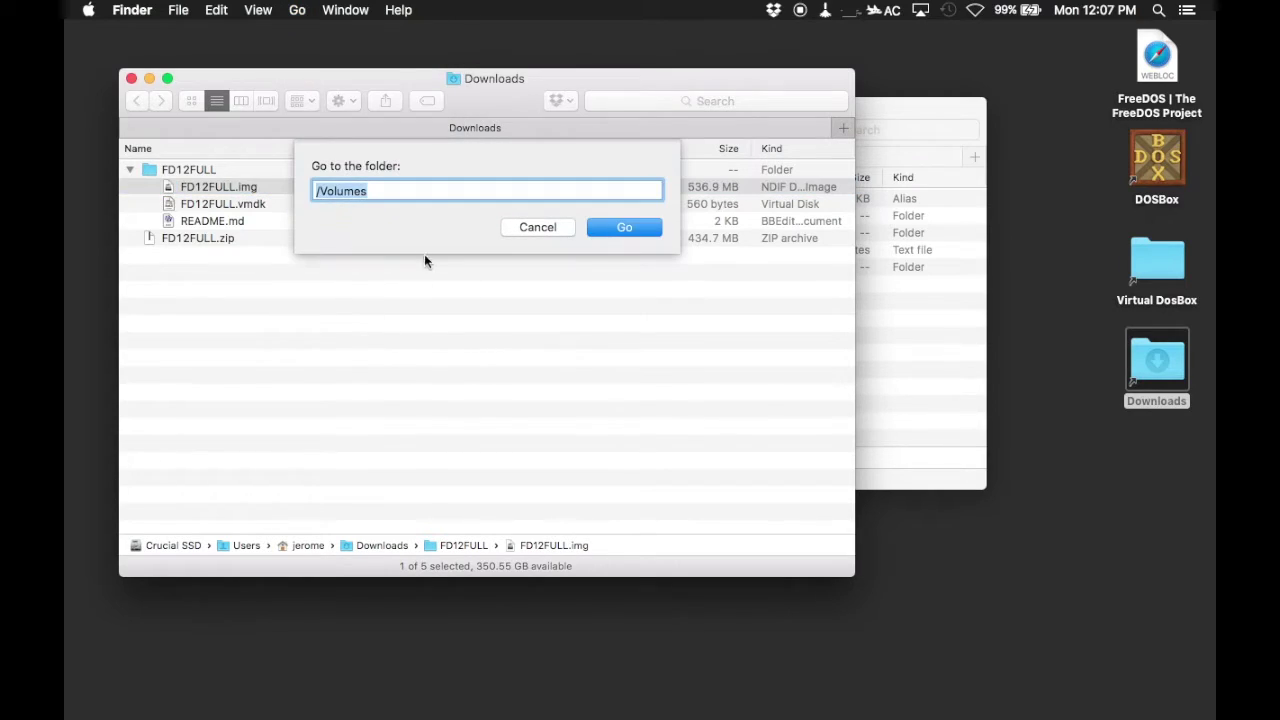
key("Escape")
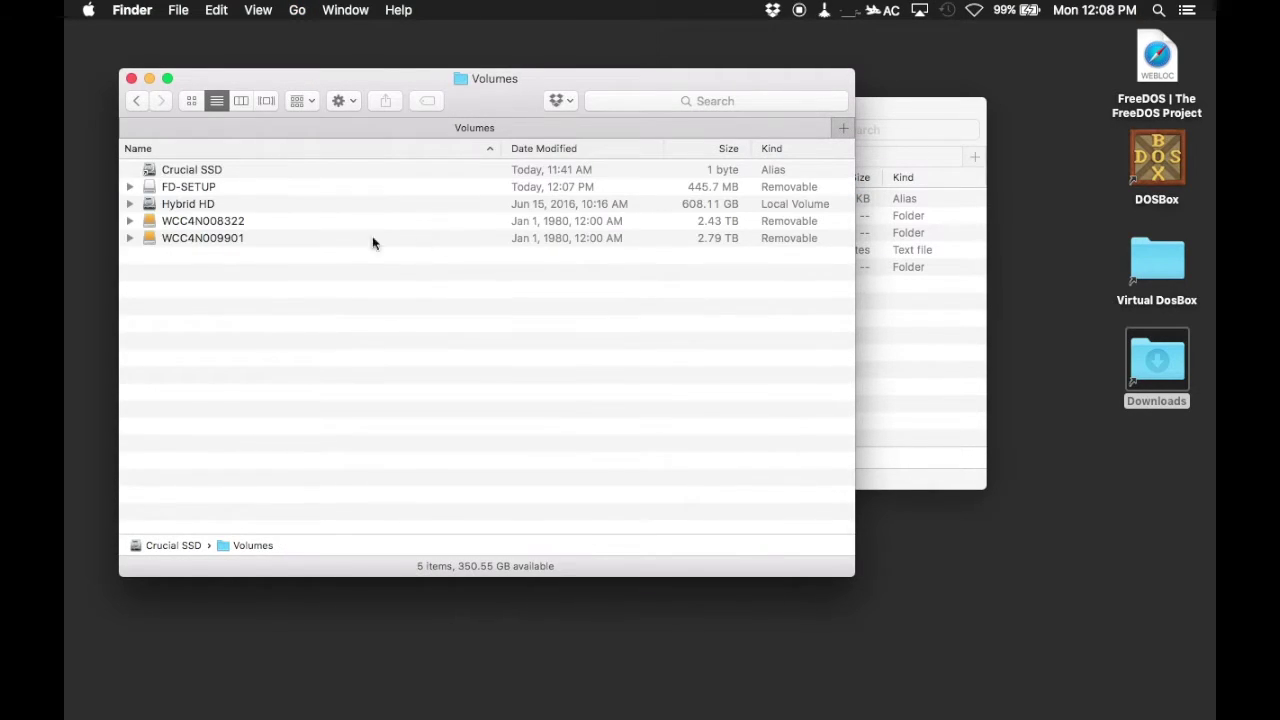
double_click(192, 187)
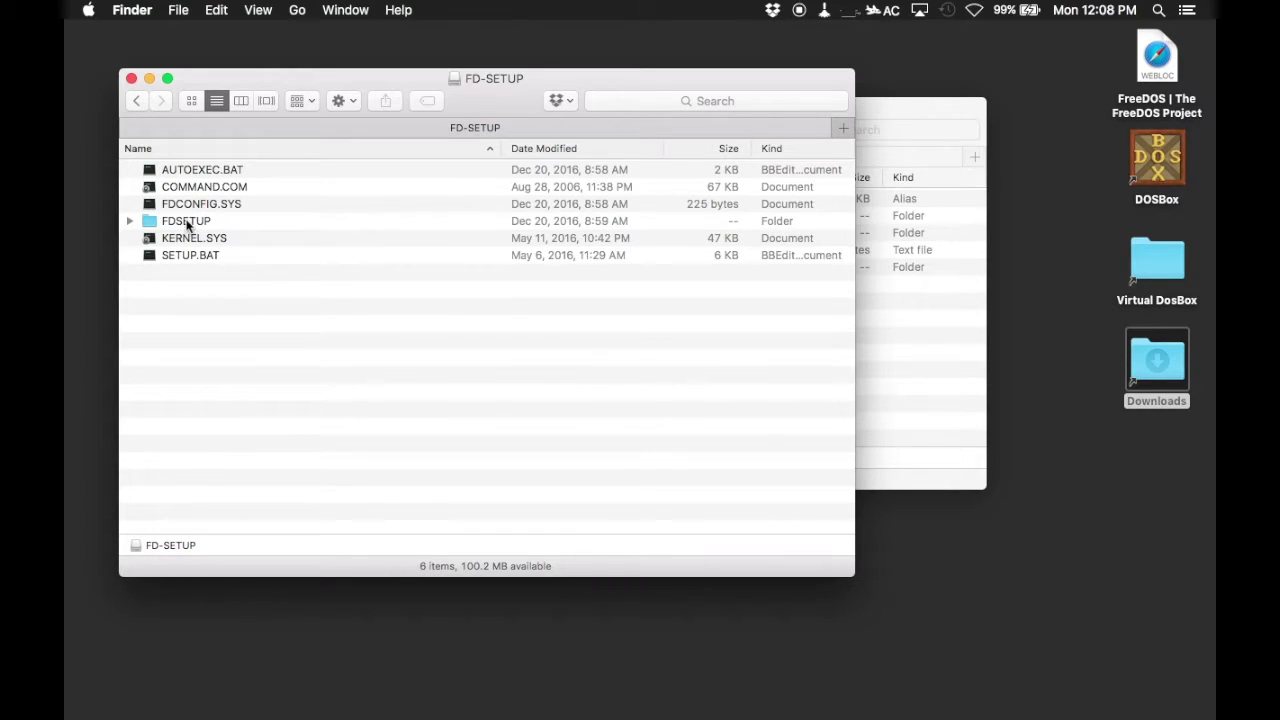
Step: Copy the FDSETUP folder and SETUP.BAT from the FD-SETUP volume into the Virtual DosBox E folder
left_click_drag(186, 222, 323, 266)
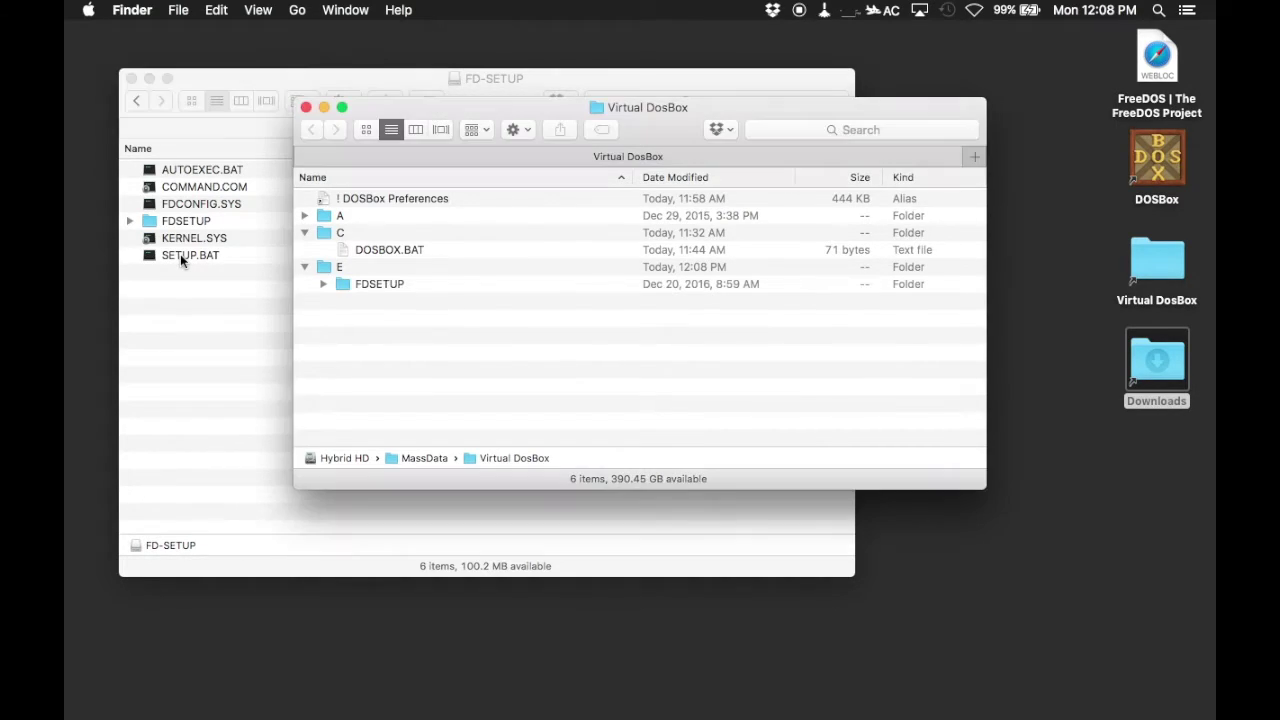
left_click_drag(195, 259, 331, 273)
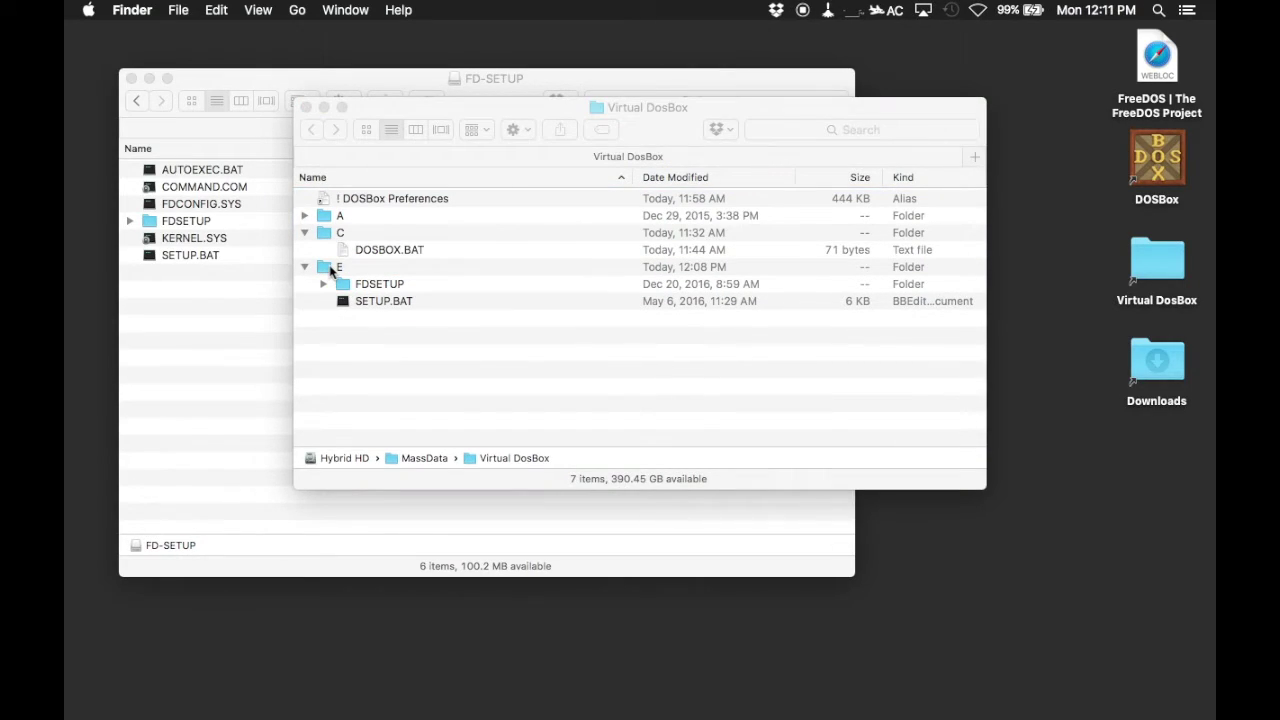
Step: Launch DOSBox, switch to drive E: and run setup to start the FreeDOS 1.2 installer
double_click(1157, 160)
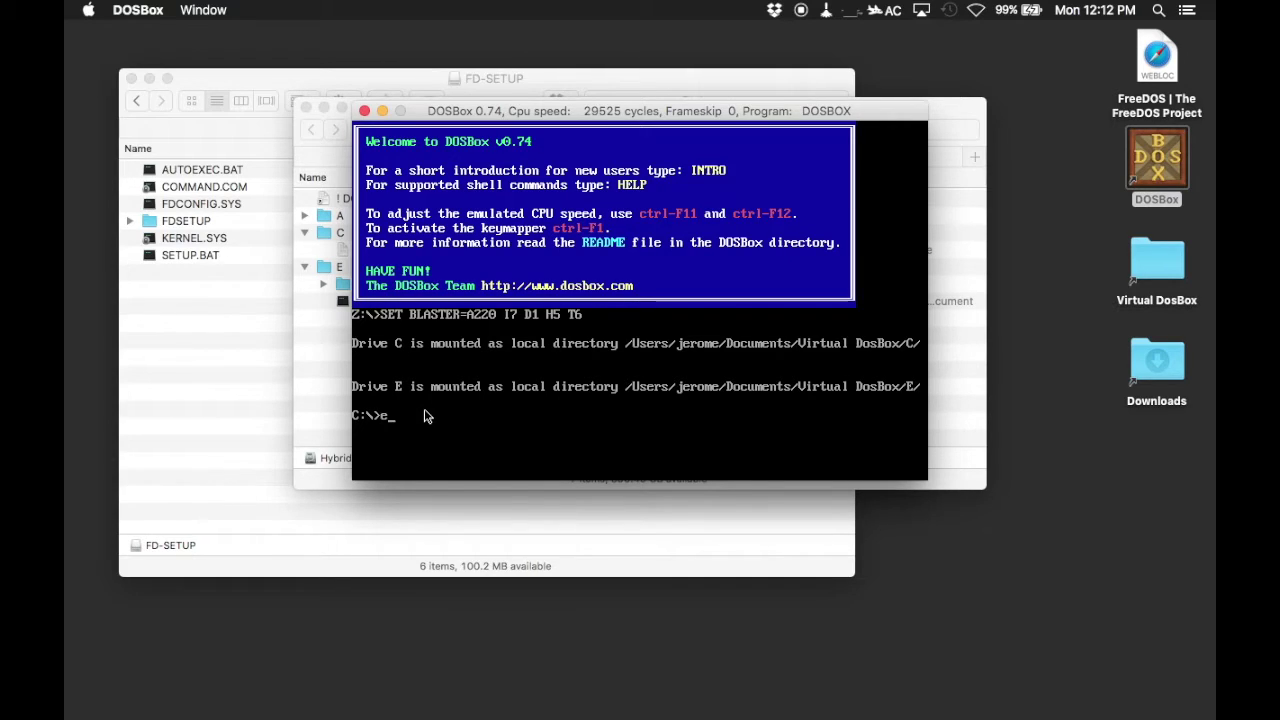
type(":")
key("Return")
type("stetup")
key("Return")
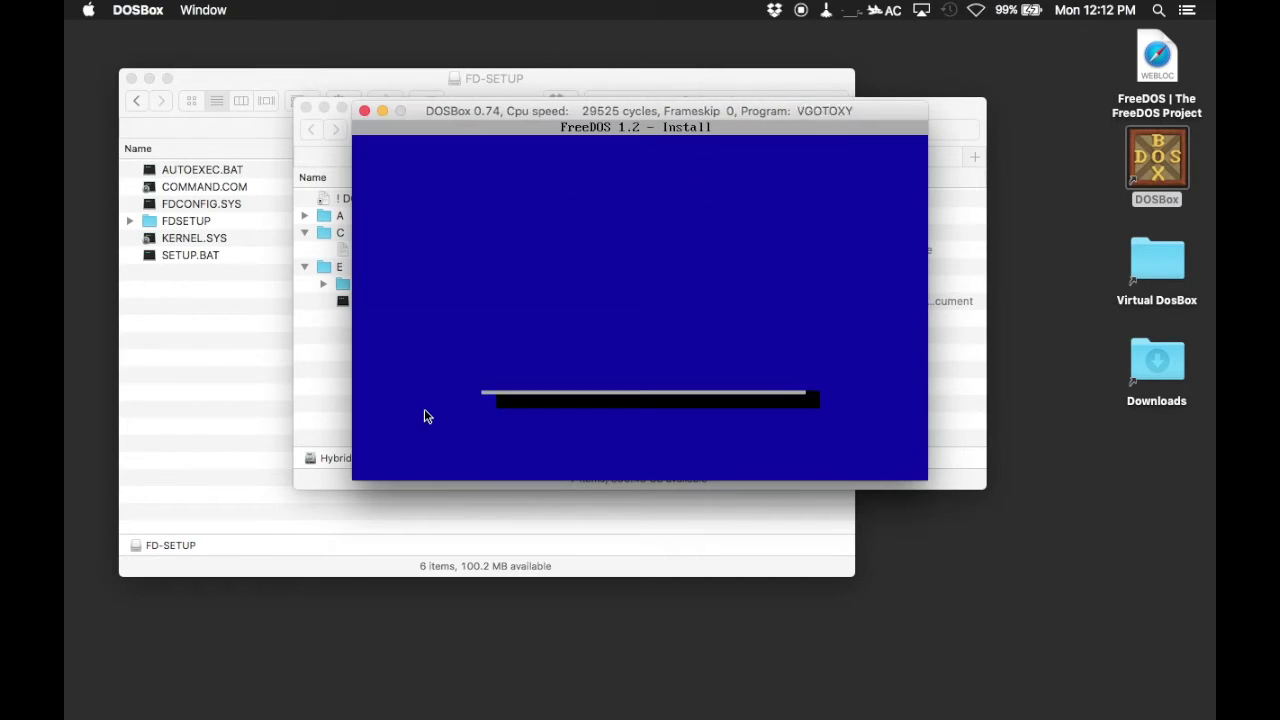
Step: Proceed through the FreeDOS 1.2 installer with the US English (Default) keyboard layout and choose "Yes - Please install FreeDOS 1.2"
key("Return")
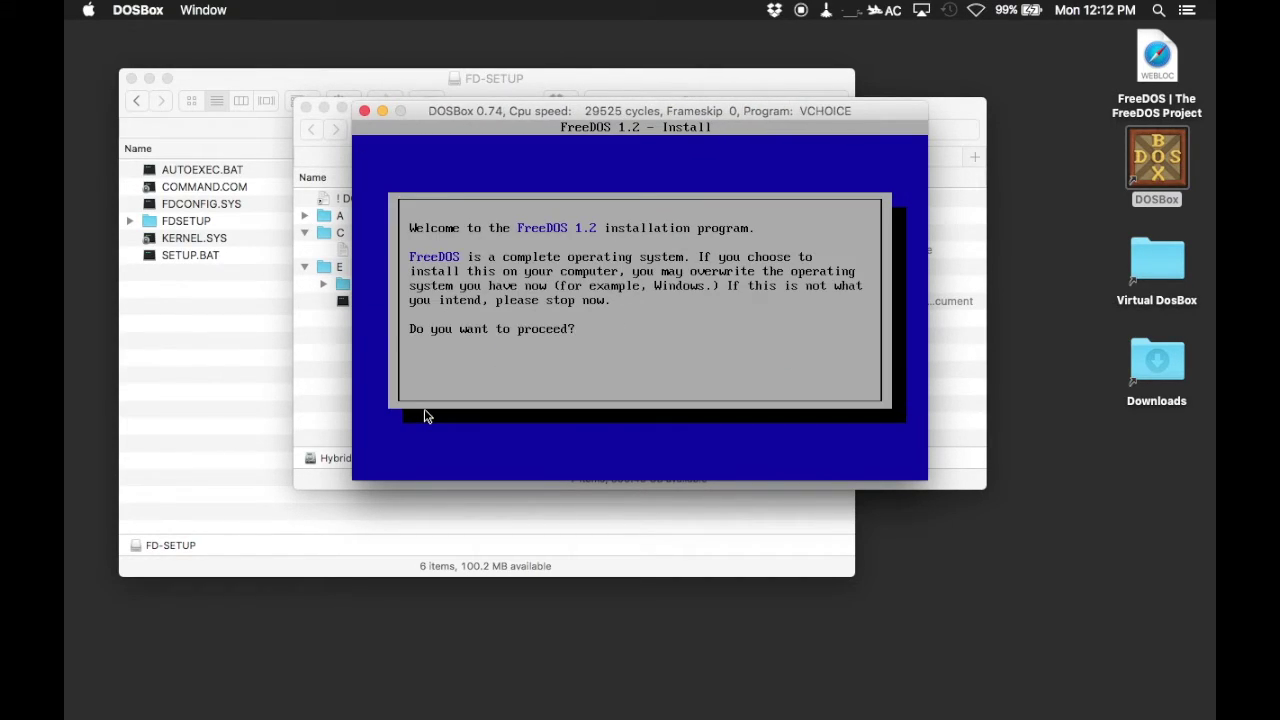
key("Return")
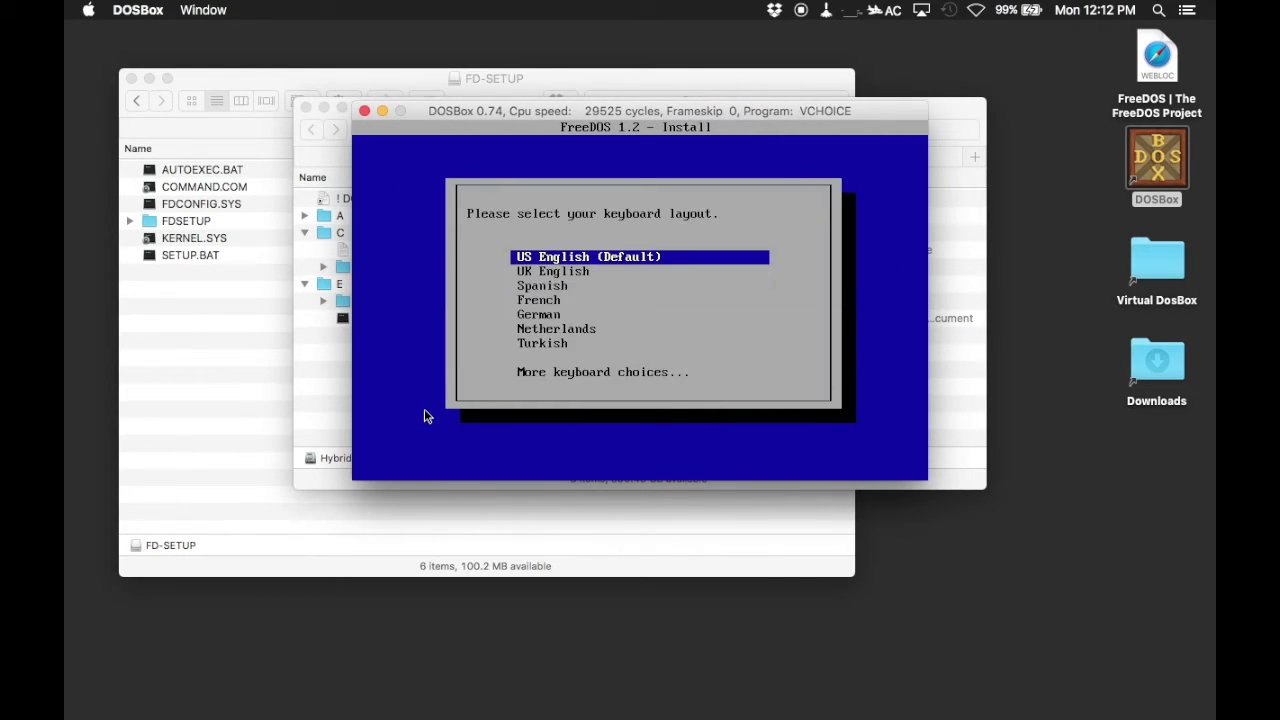
key("Return")
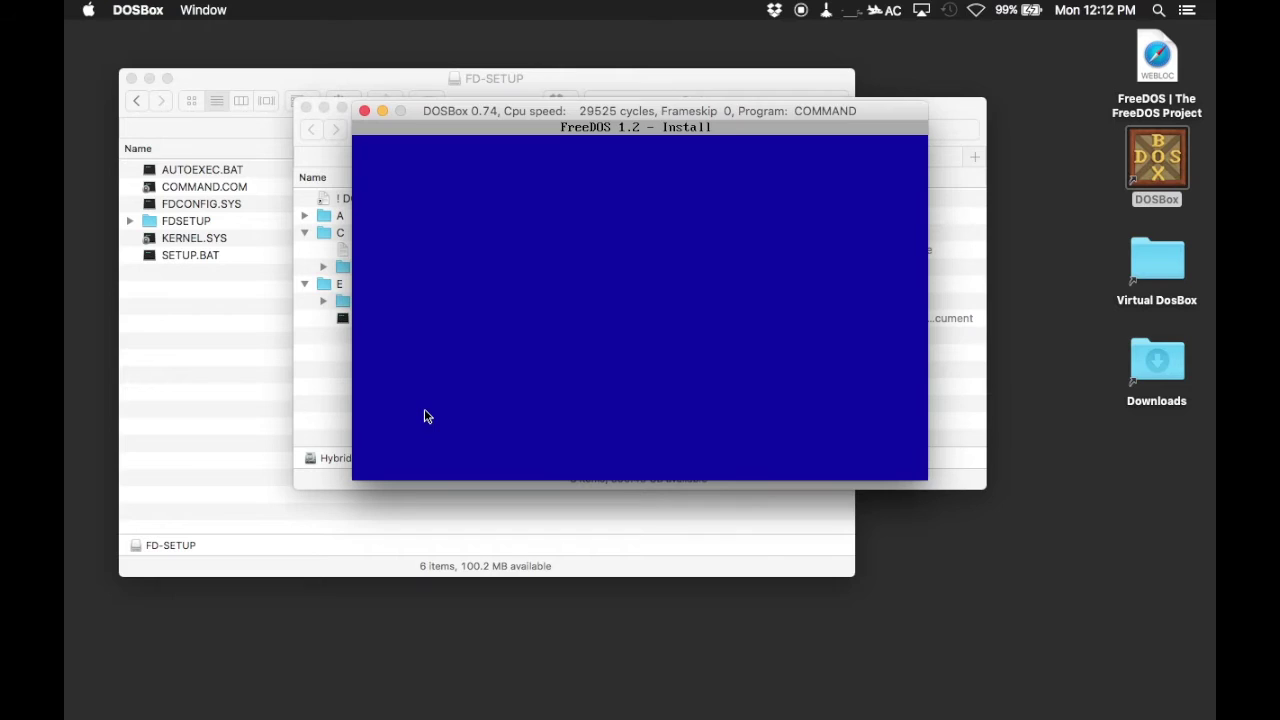
key("Return")
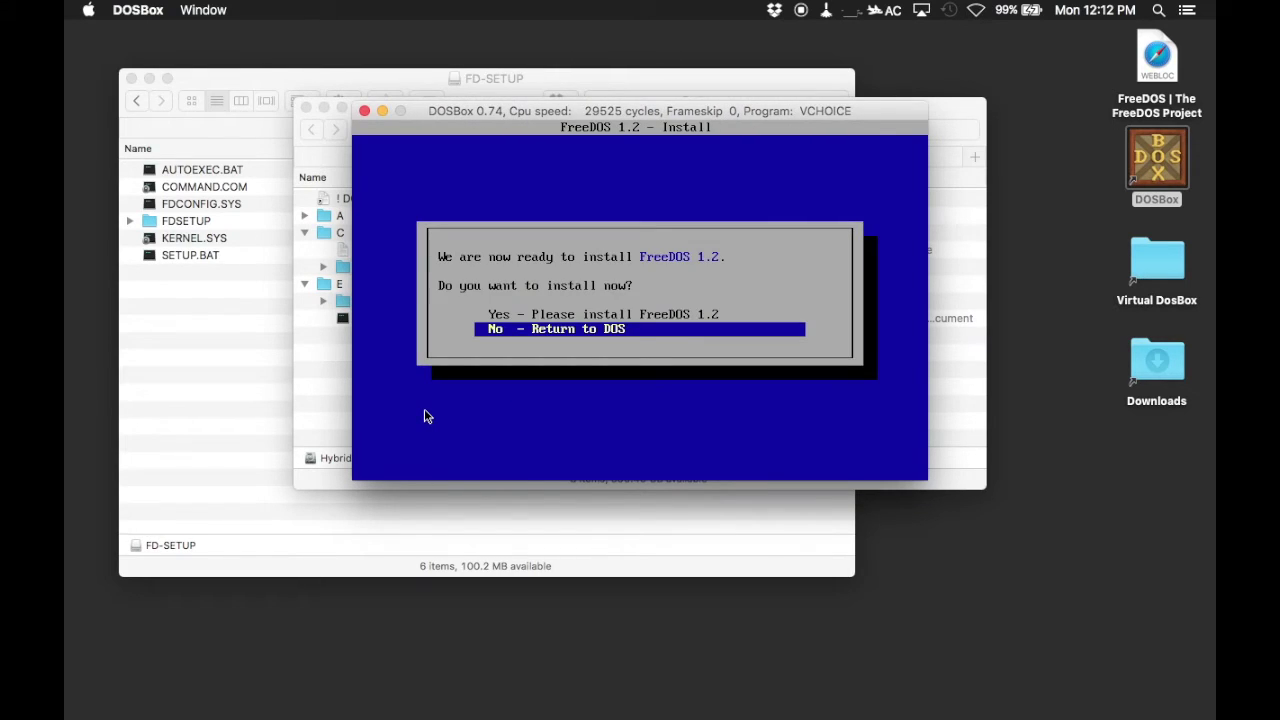
key("Up")
key("Return")
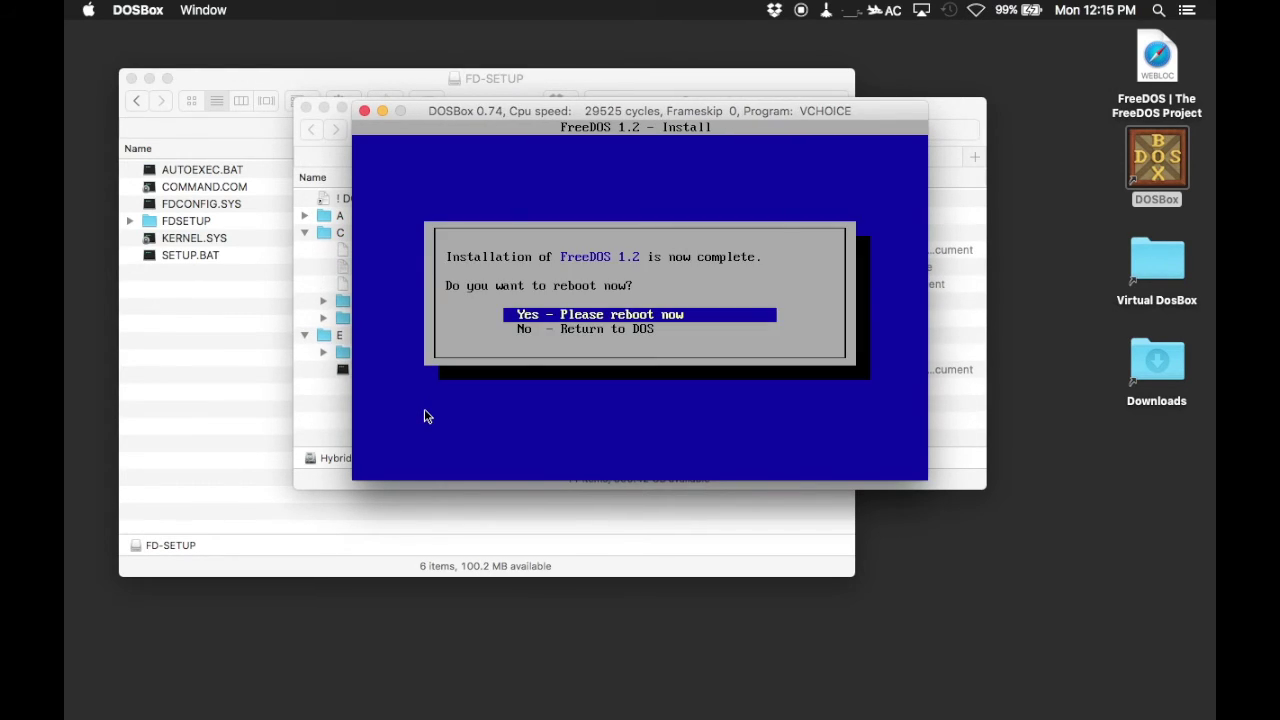
Step: Choose "Yes - Please reboot now" to finish the FreeDOS installation, then launch DOSBox again
key("Return")
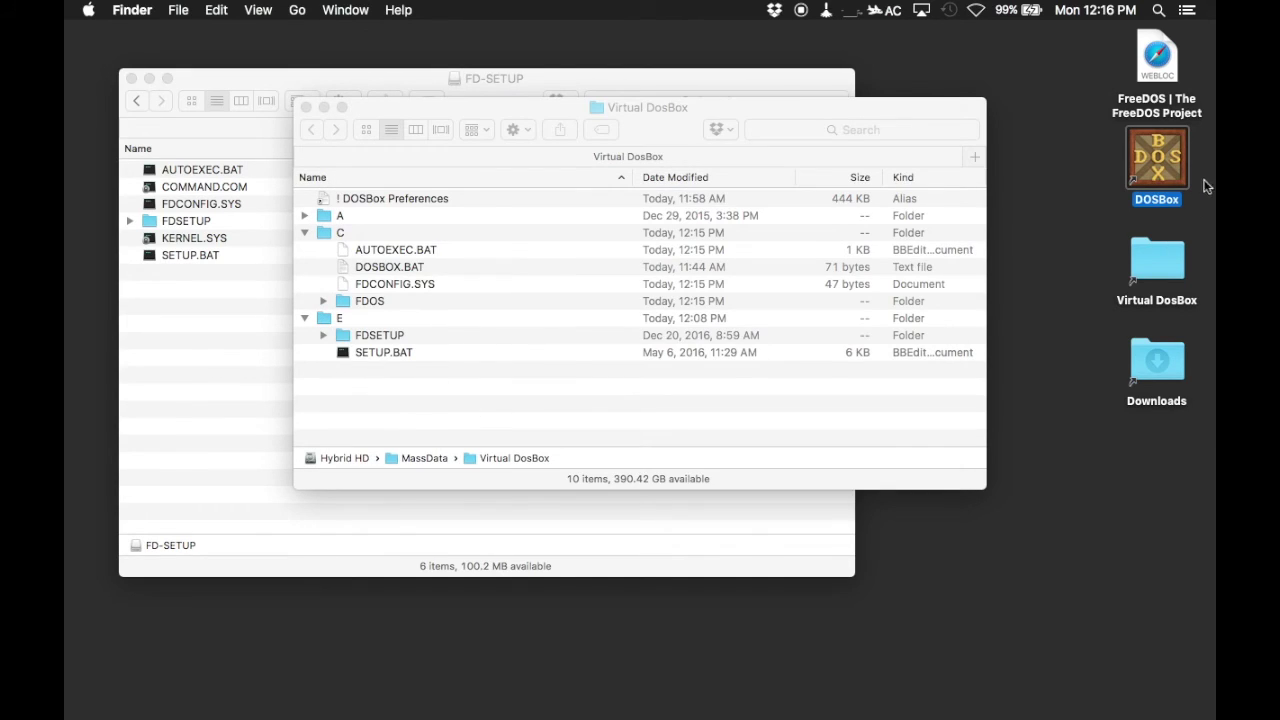
double_click(1176, 155)
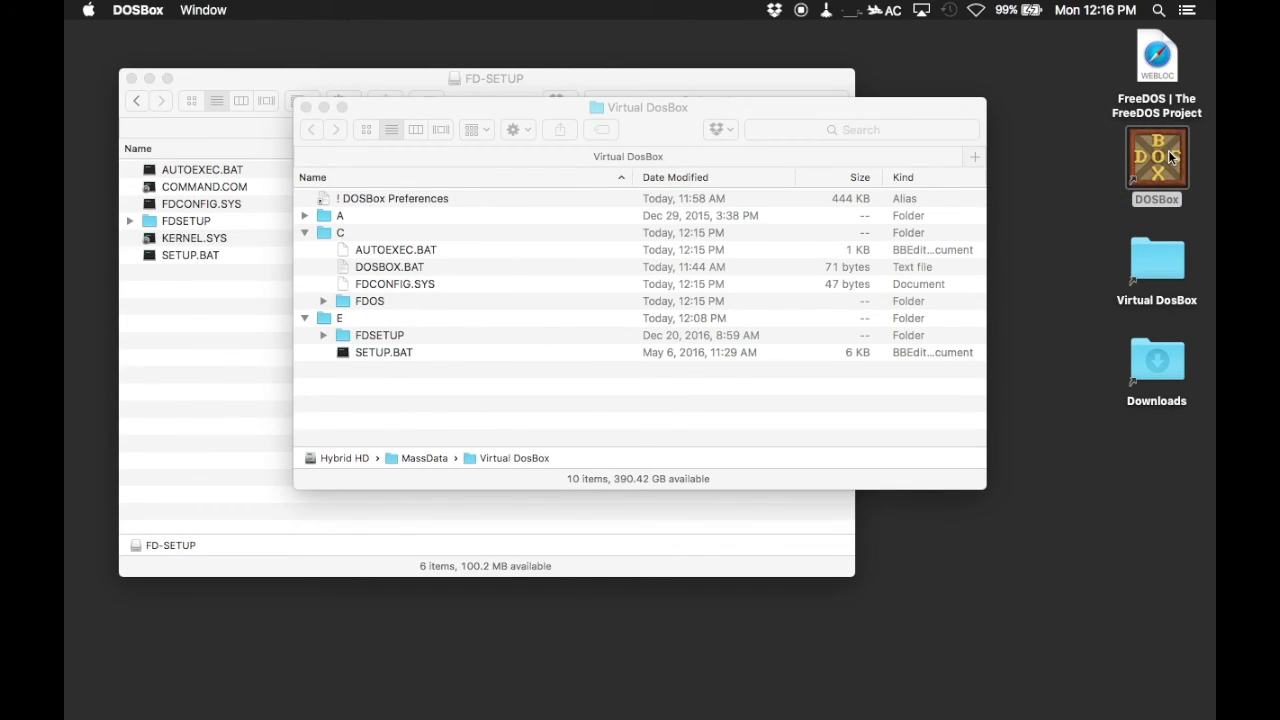